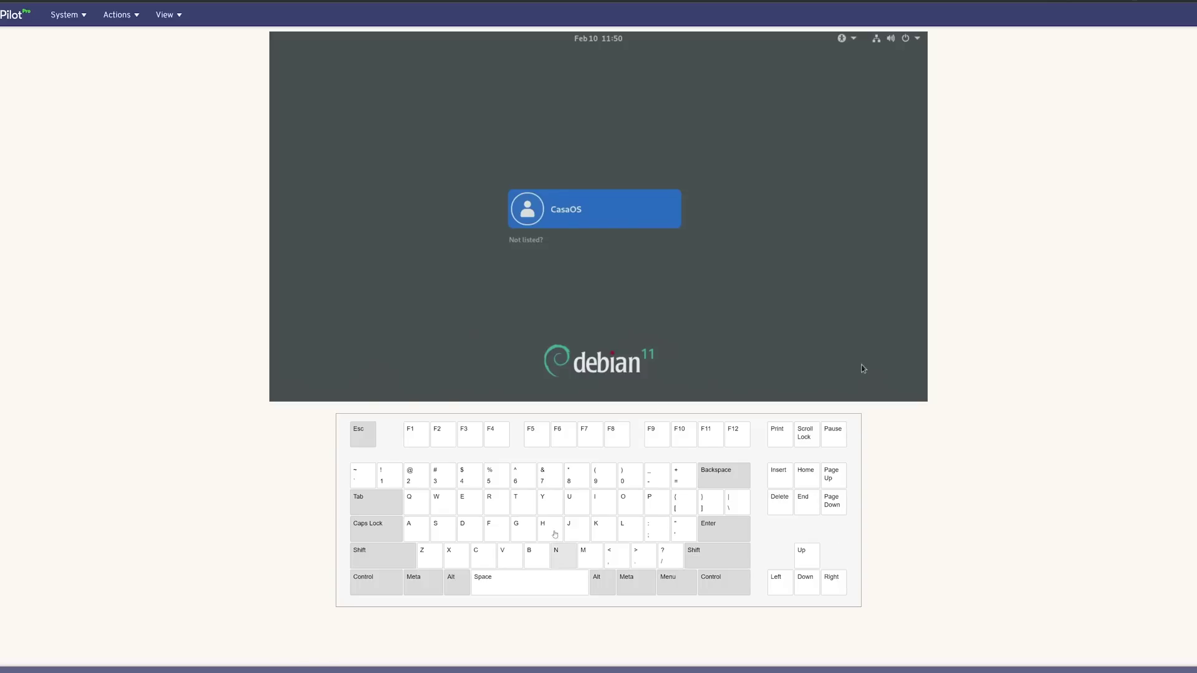
Step: Log in to the remote Debian machine as the CasaOS user with its password
left_click(591, 212)
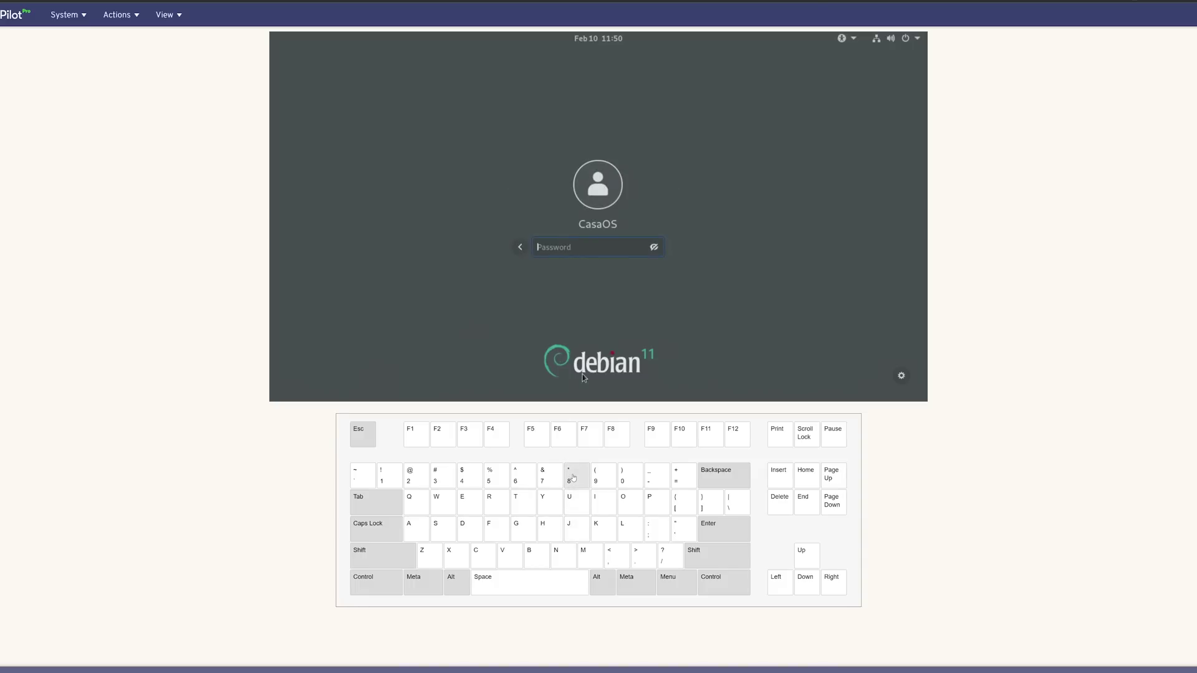
type("******")
key("Return")
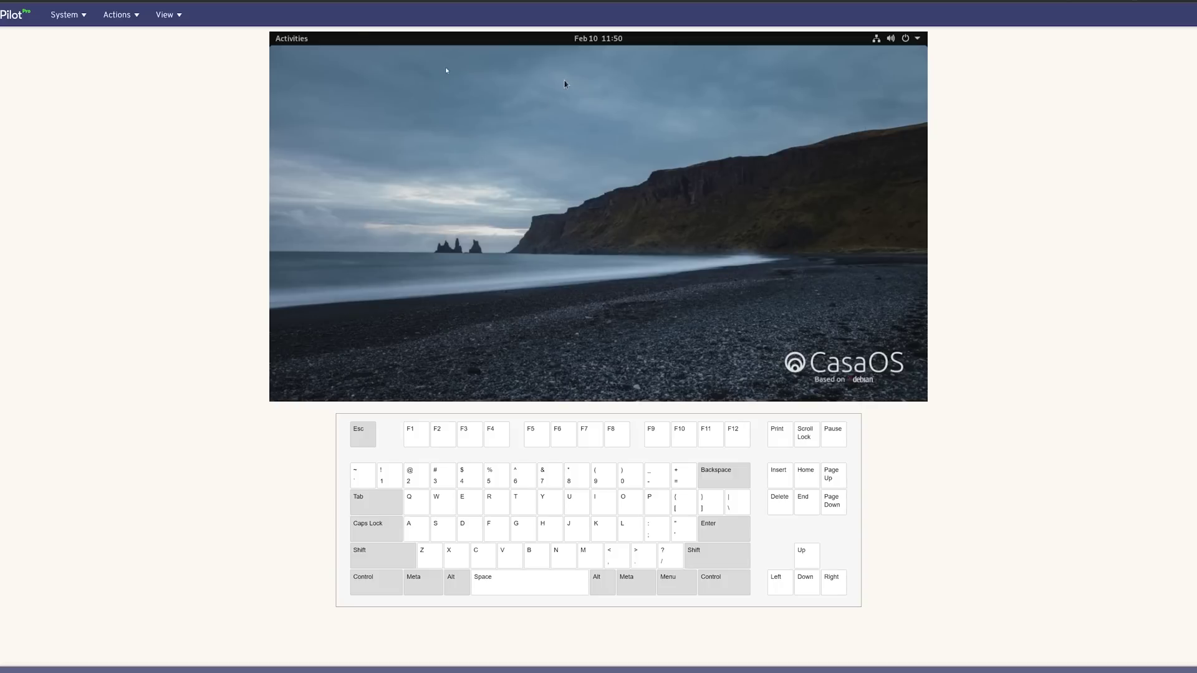
Step: Switch TinyPilot's remote desktop view to full screen
left_click(295, 41)
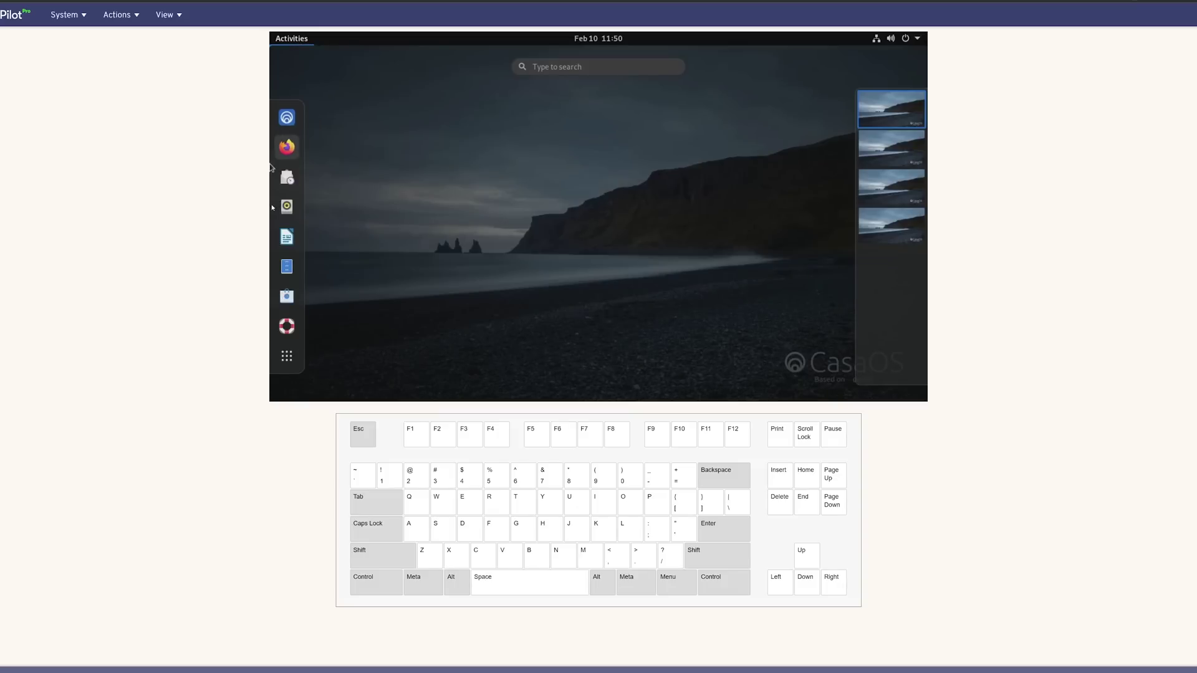
left_click(401, 312)
left_click(69, 15)
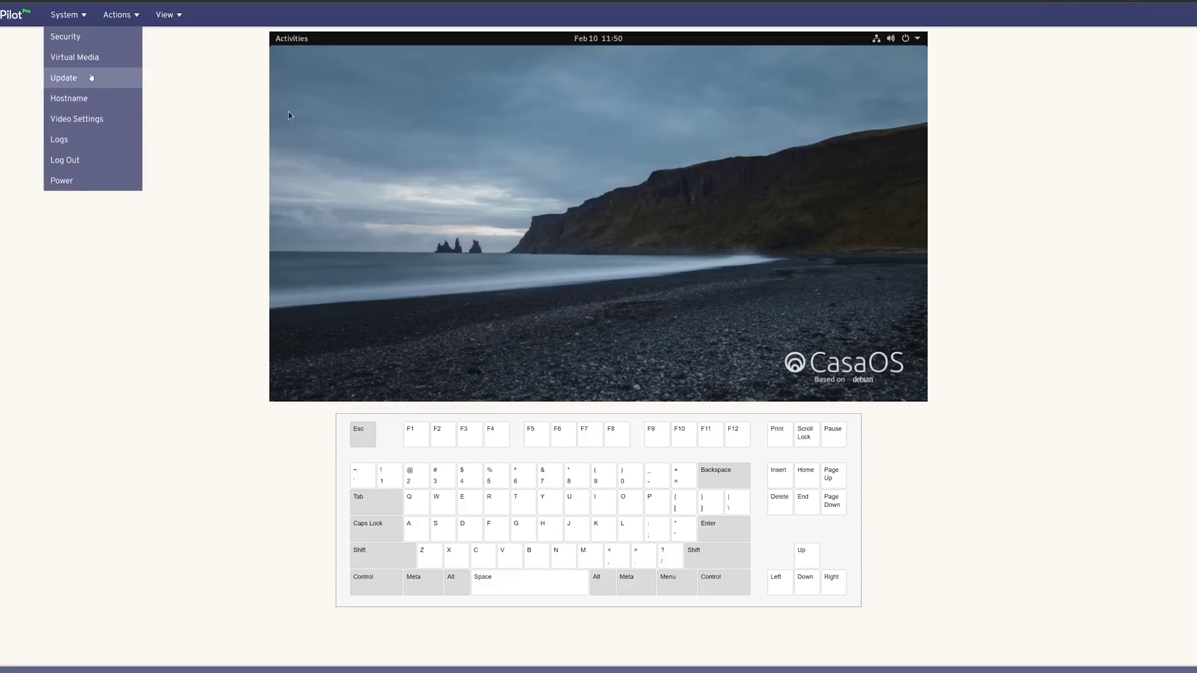
left_click(165, 15)
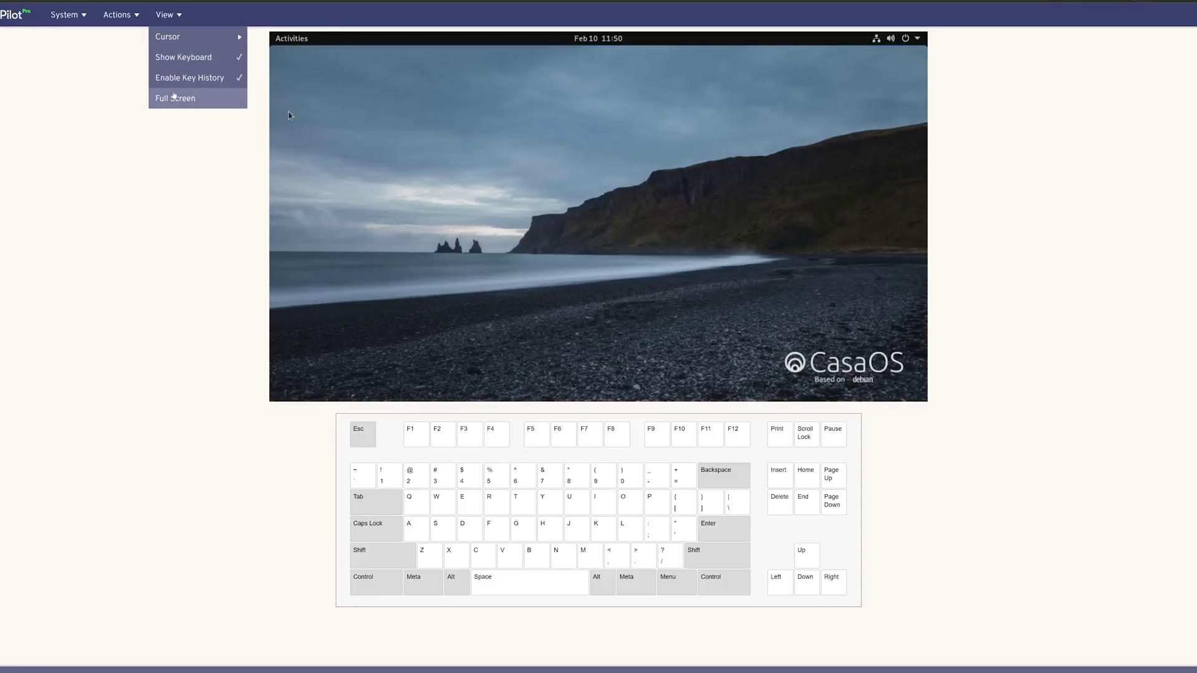
left_click(187, 98)
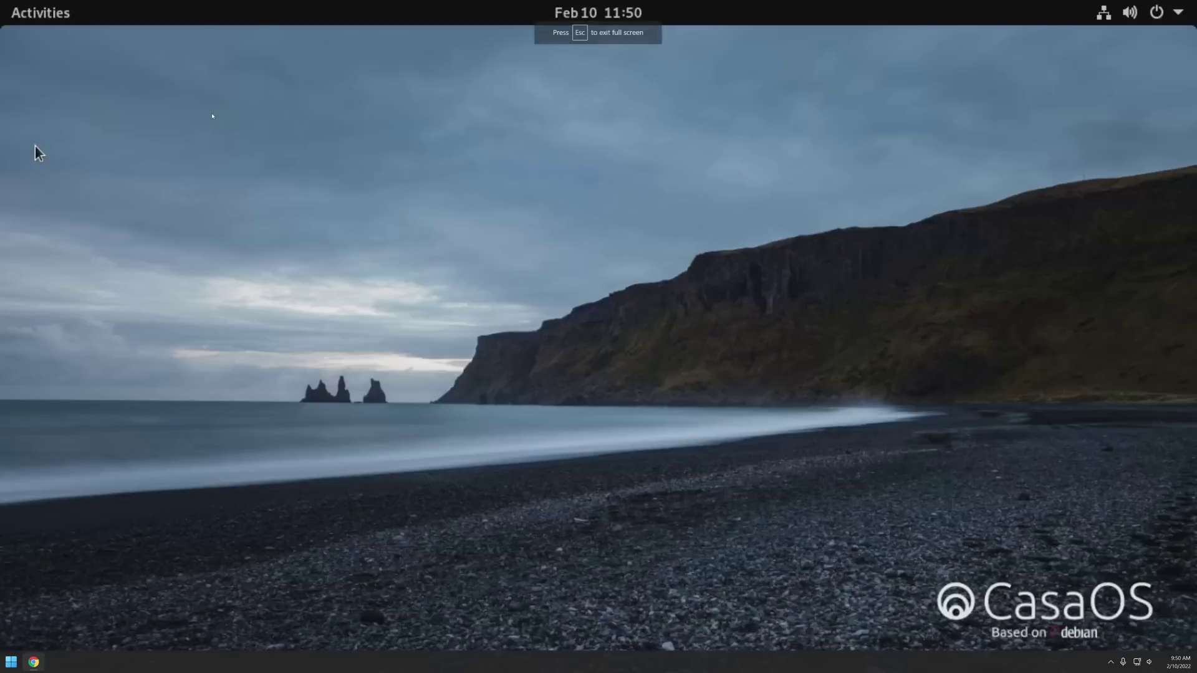
Step: Change the Toshiba display's refresh rate from 23.98 Hz to 30.00 Hz and apply it
right_click(428, 286)
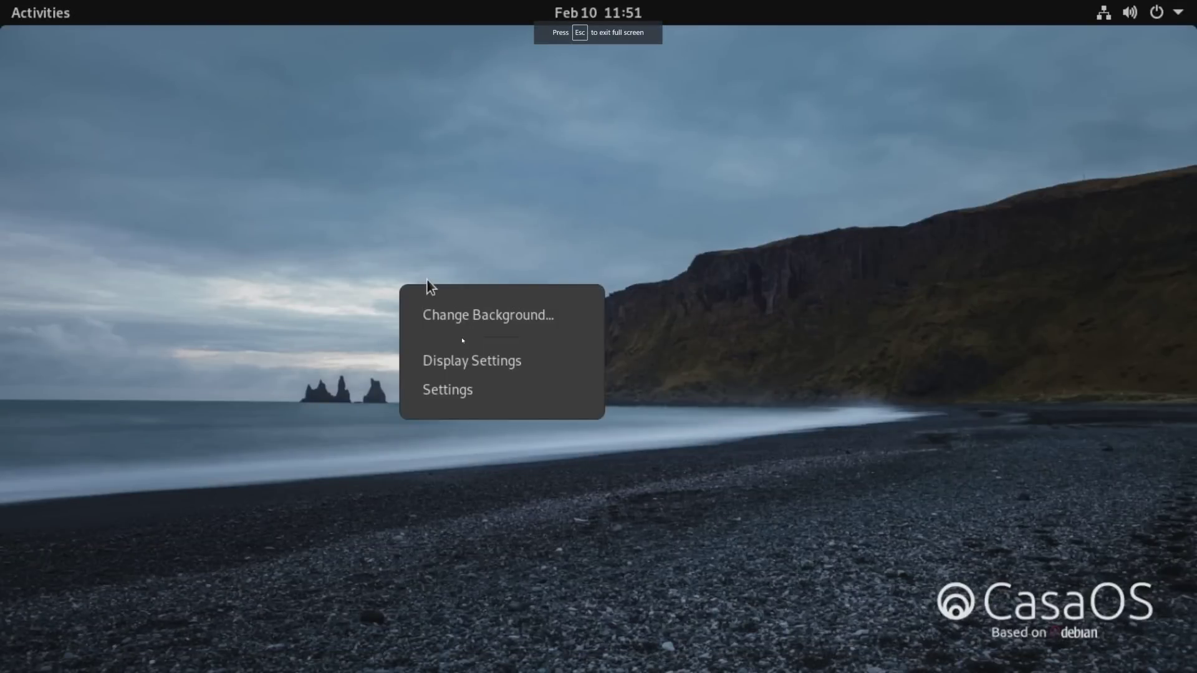
left_click(463, 353)
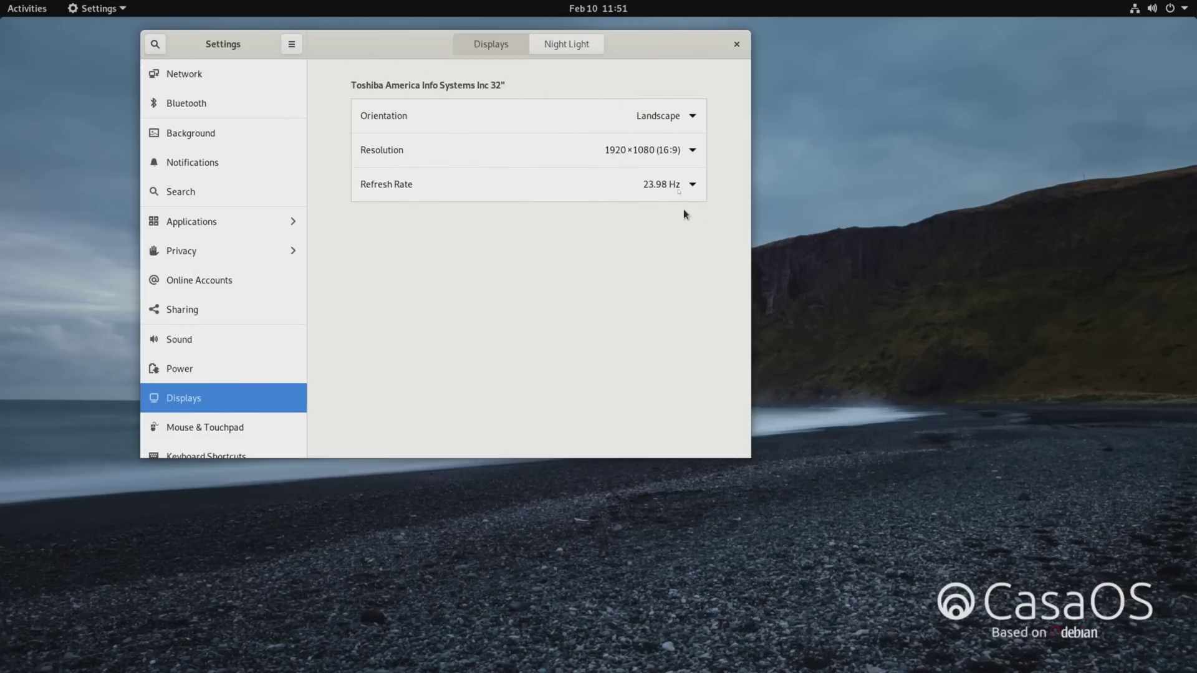
left_click(678, 188)
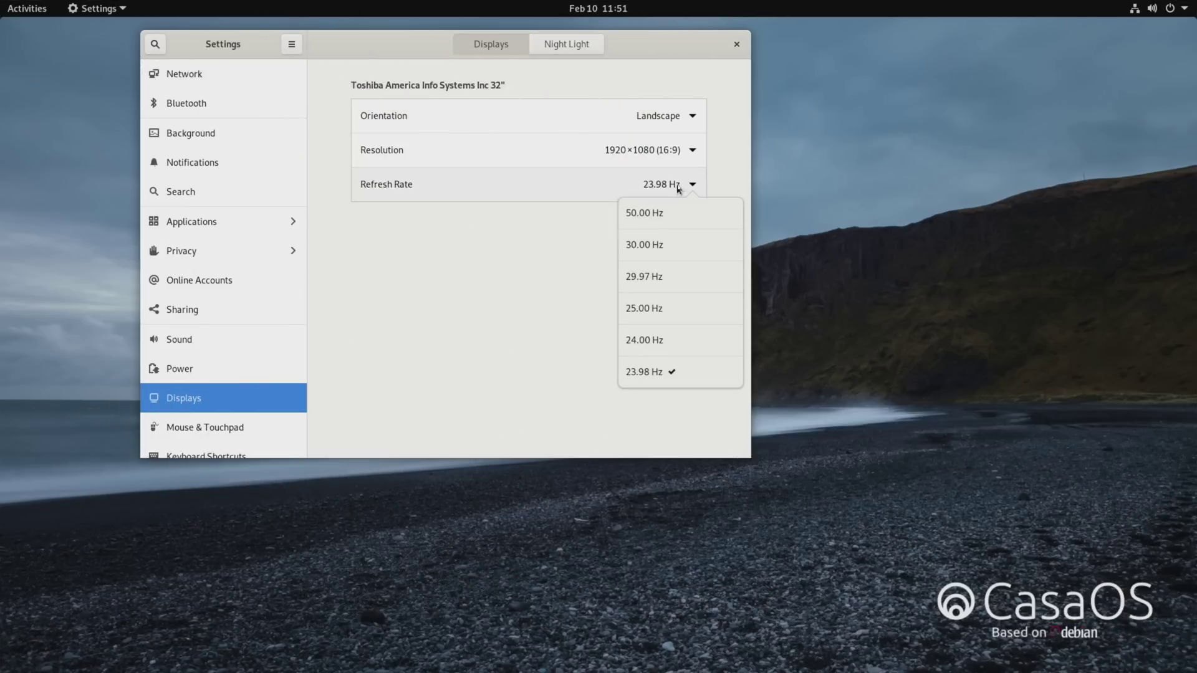
left_click(660, 252)
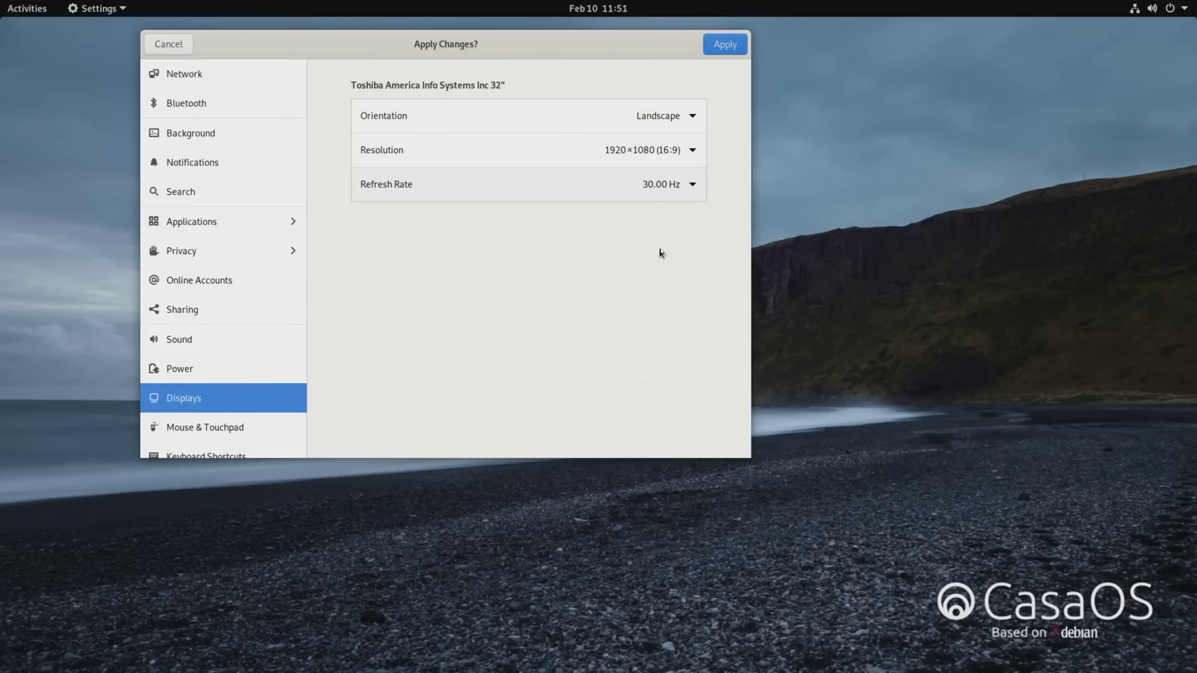
left_click(734, 44)
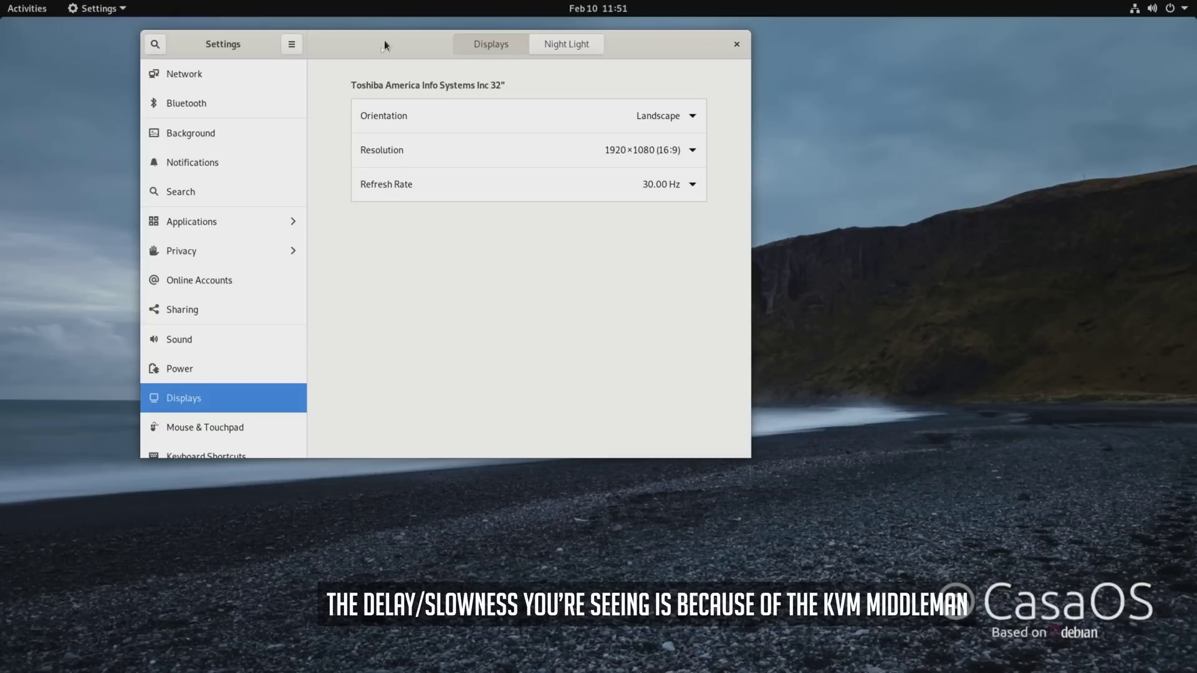
left_click_drag(384, 40, 549, 123)
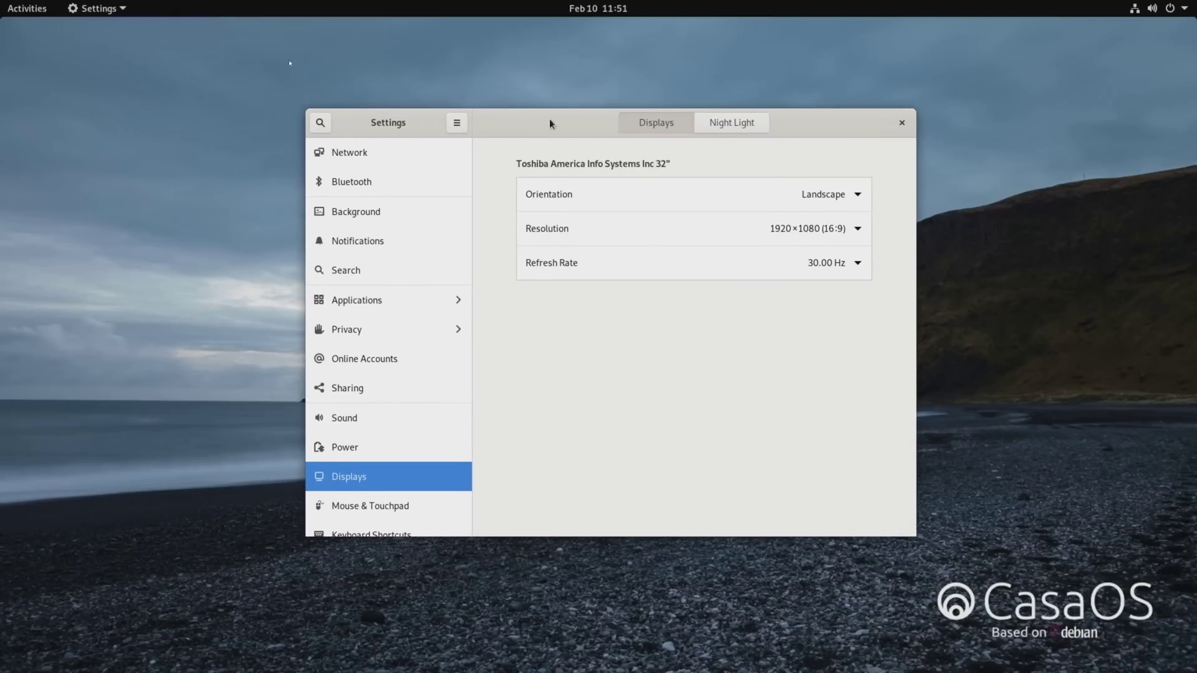
left_click(14, 9)
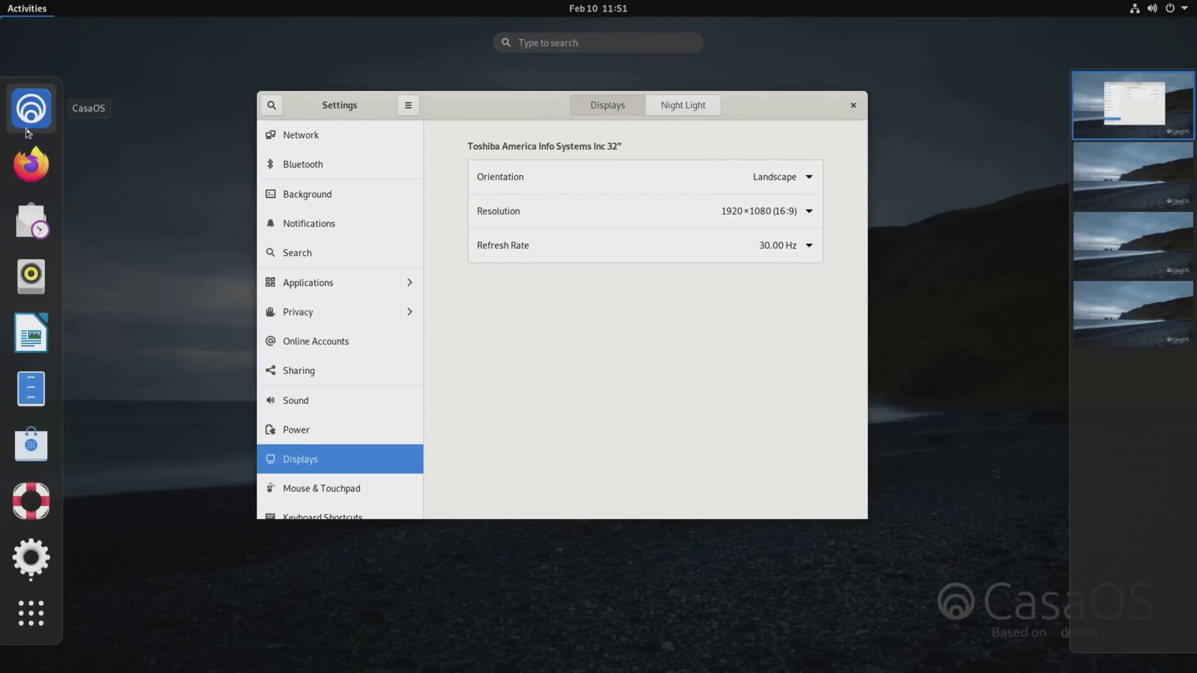
Step: Load the Welcome to CasaOS page at 192.168.1.109 in Firefox, close Settings, then close Firefox
left_click(28, 131)
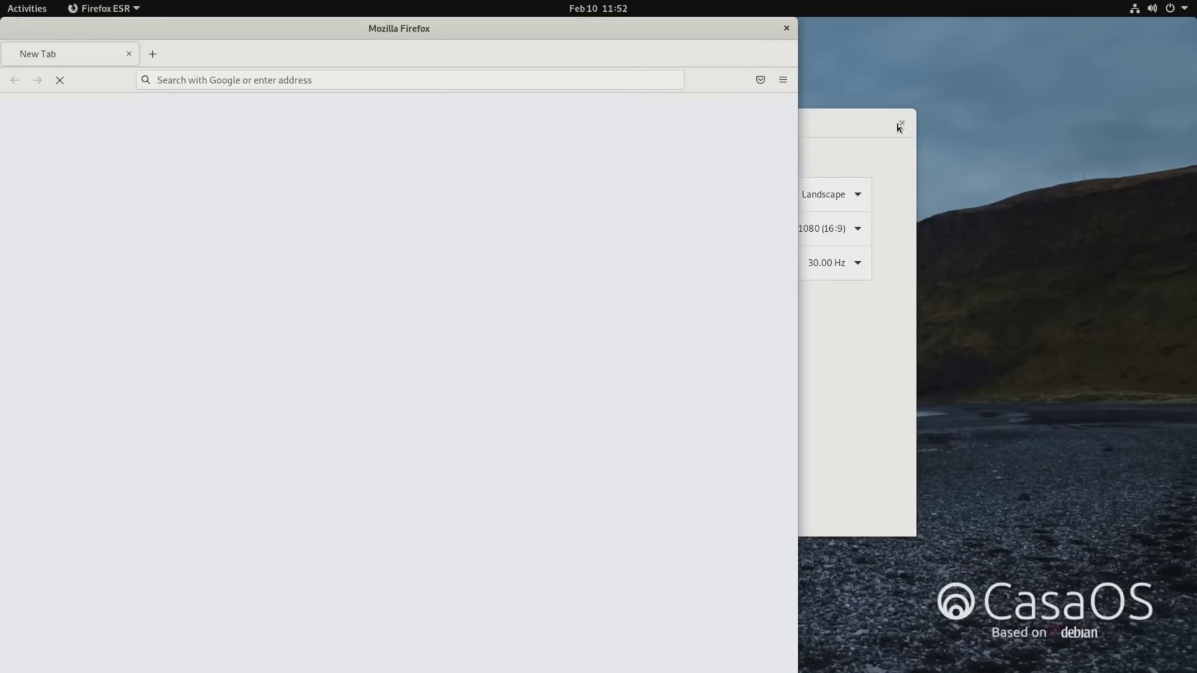
left_click(902, 125)
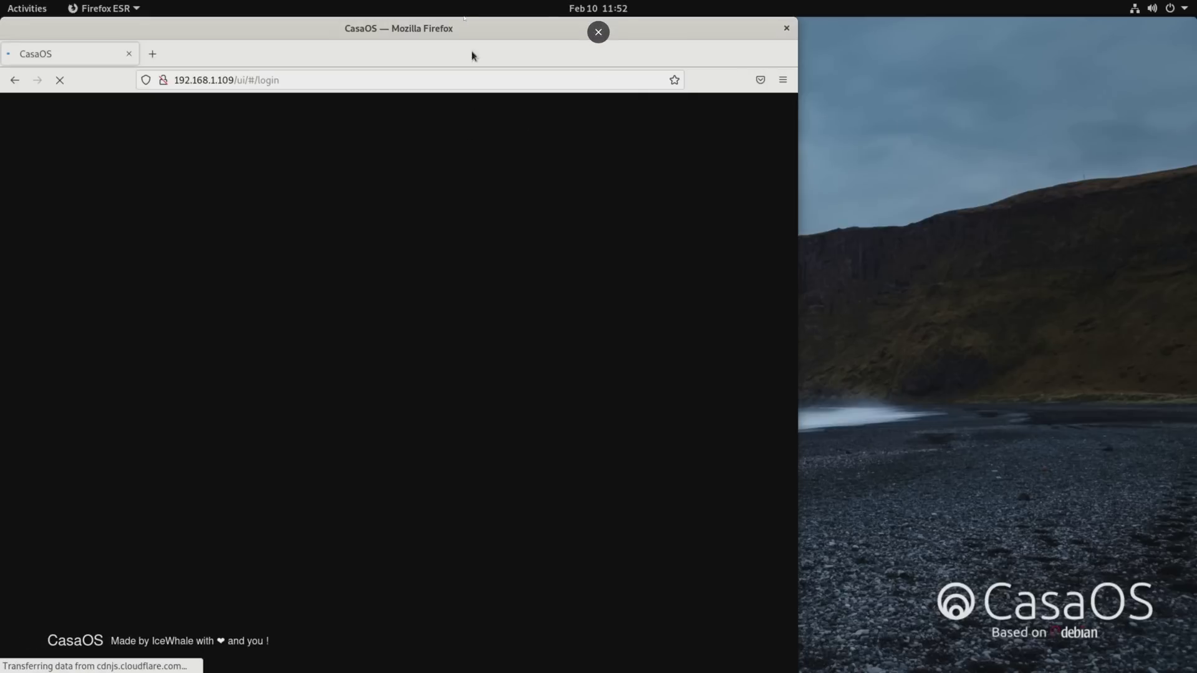
left_click_drag(462, 33, 603, 36)
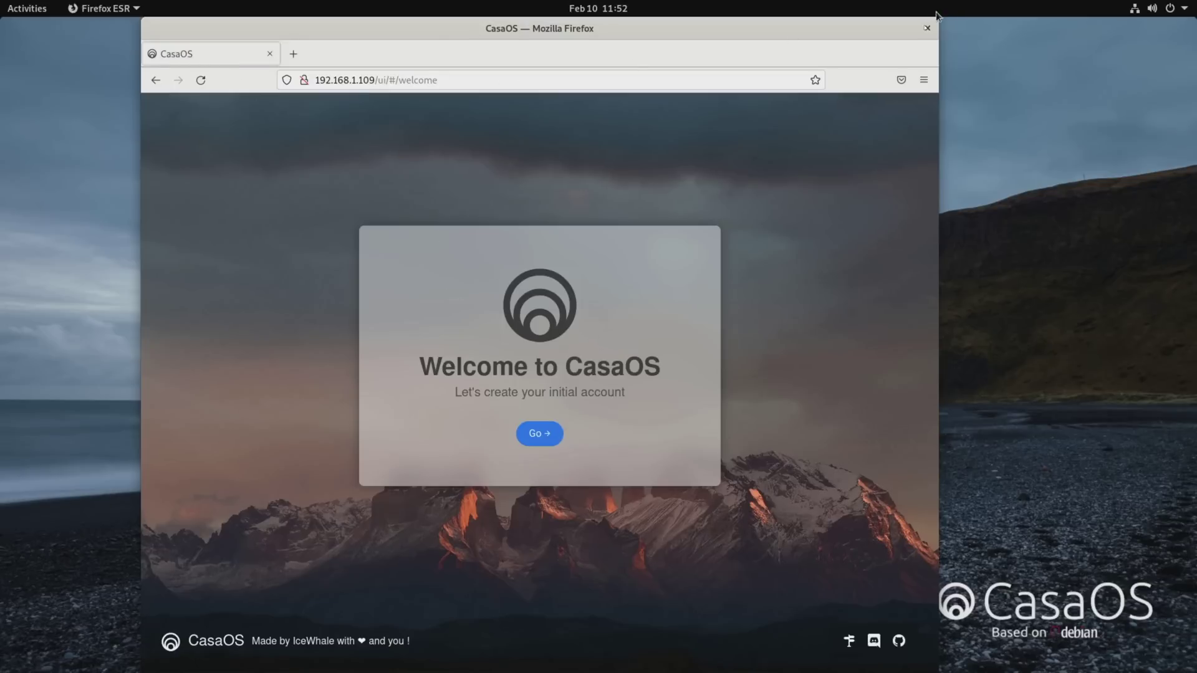
left_click(927, 28)
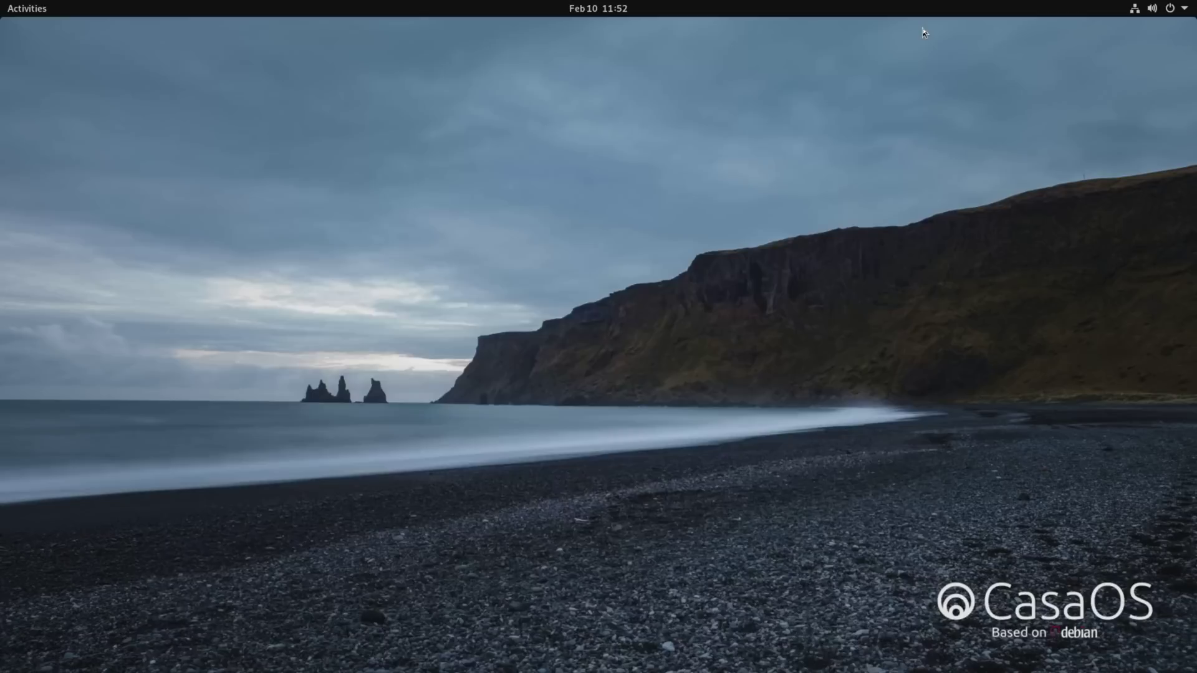
left_click(22, 8)
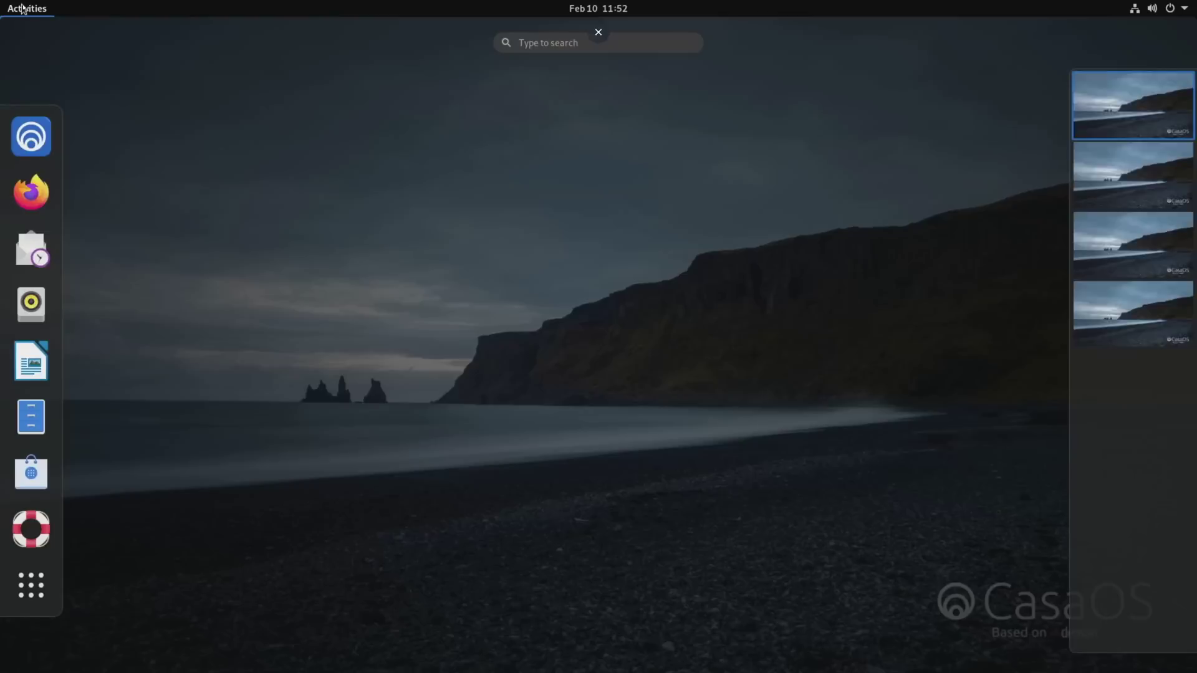
Step: Launch System Monitor from Utilities and review its CPU, memory and network Resources graphs
left_click(325, 220)
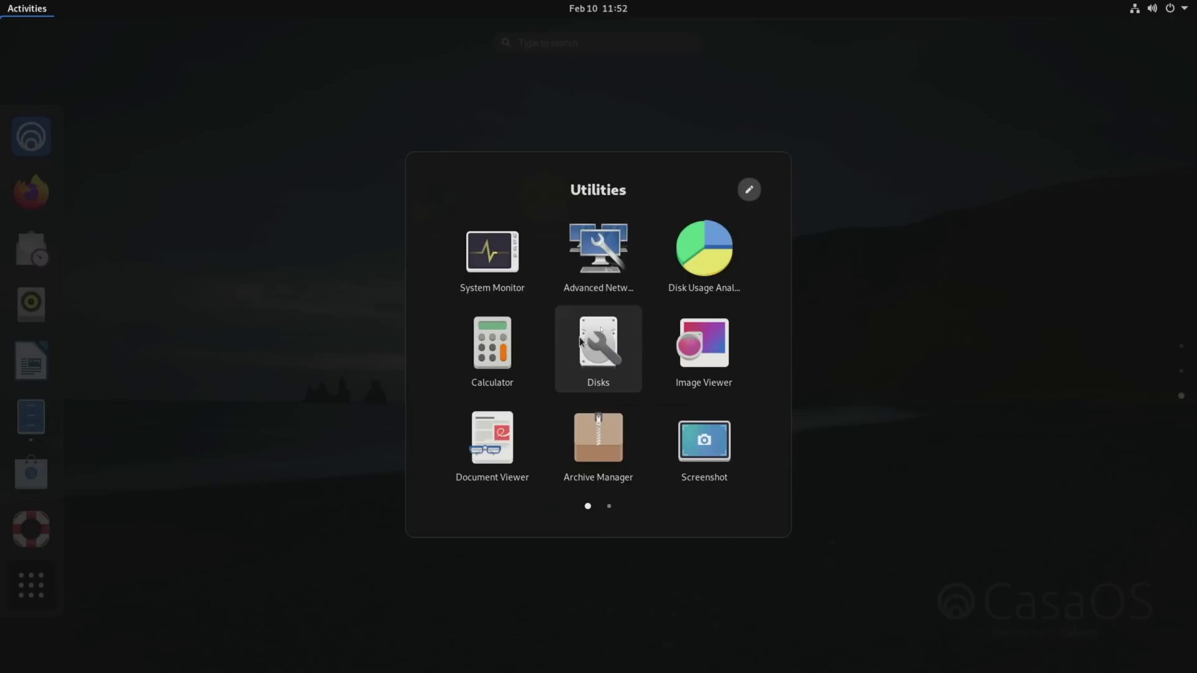
left_click(508, 268)
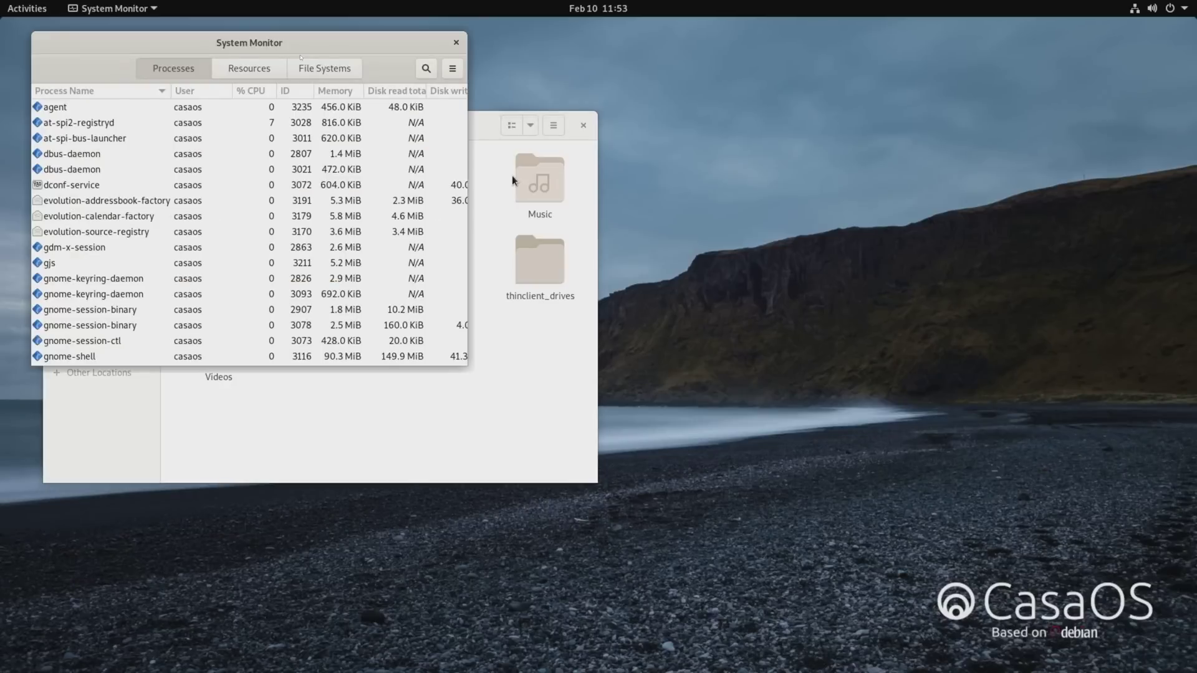
left_click_drag(299, 42, 676, 111)
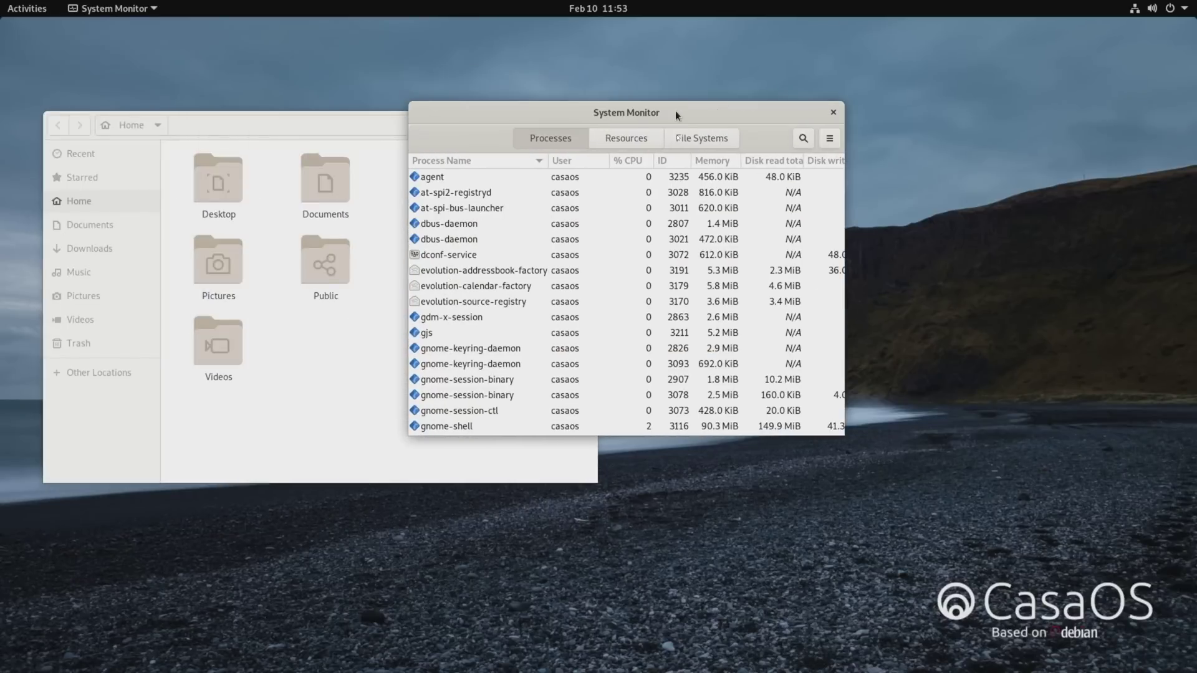
left_click(643, 133)
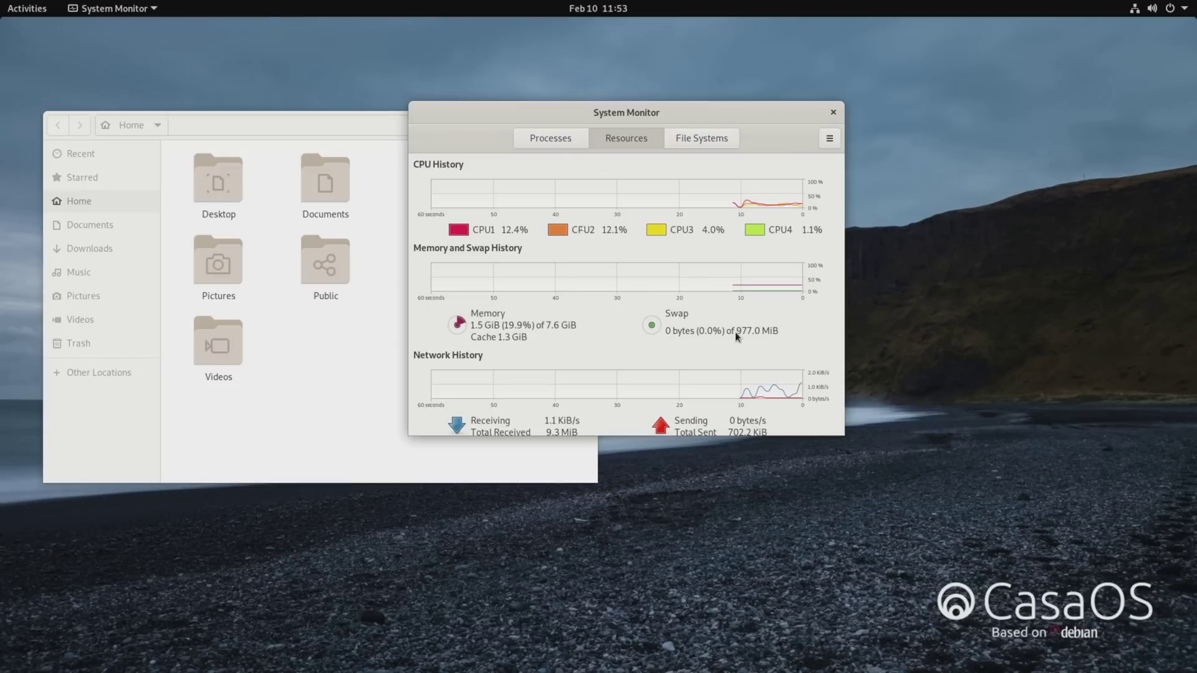
scroll(742, 327, "down", 1)
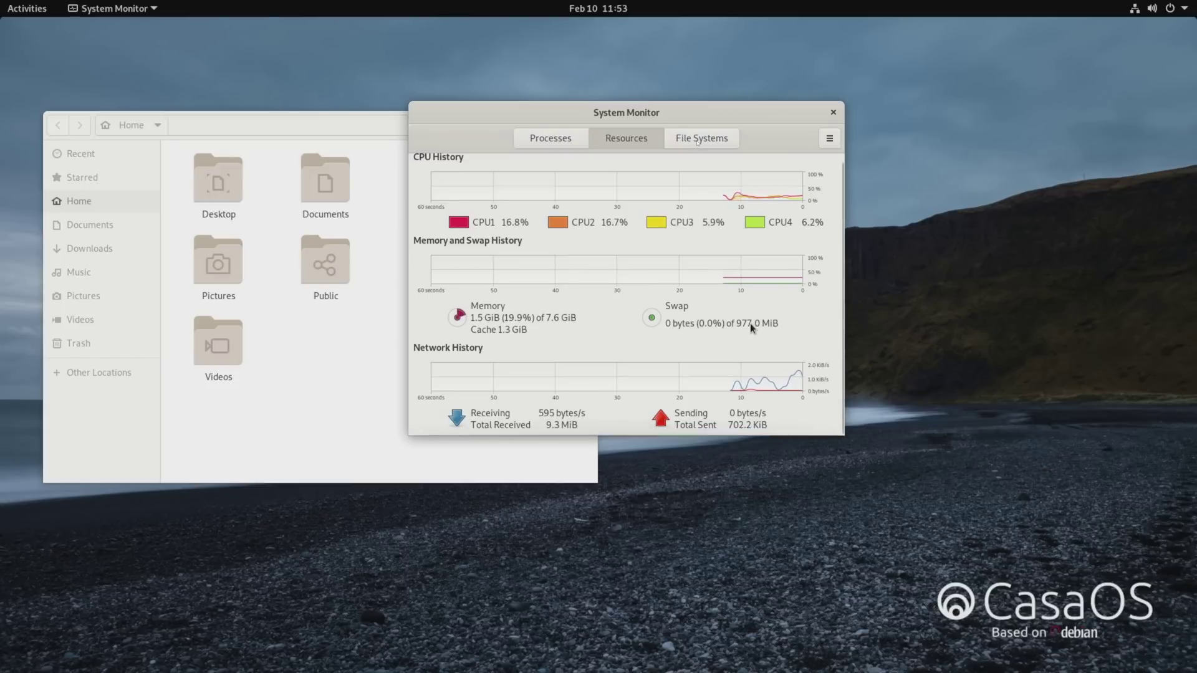
scroll(750, 323, "up", 1)
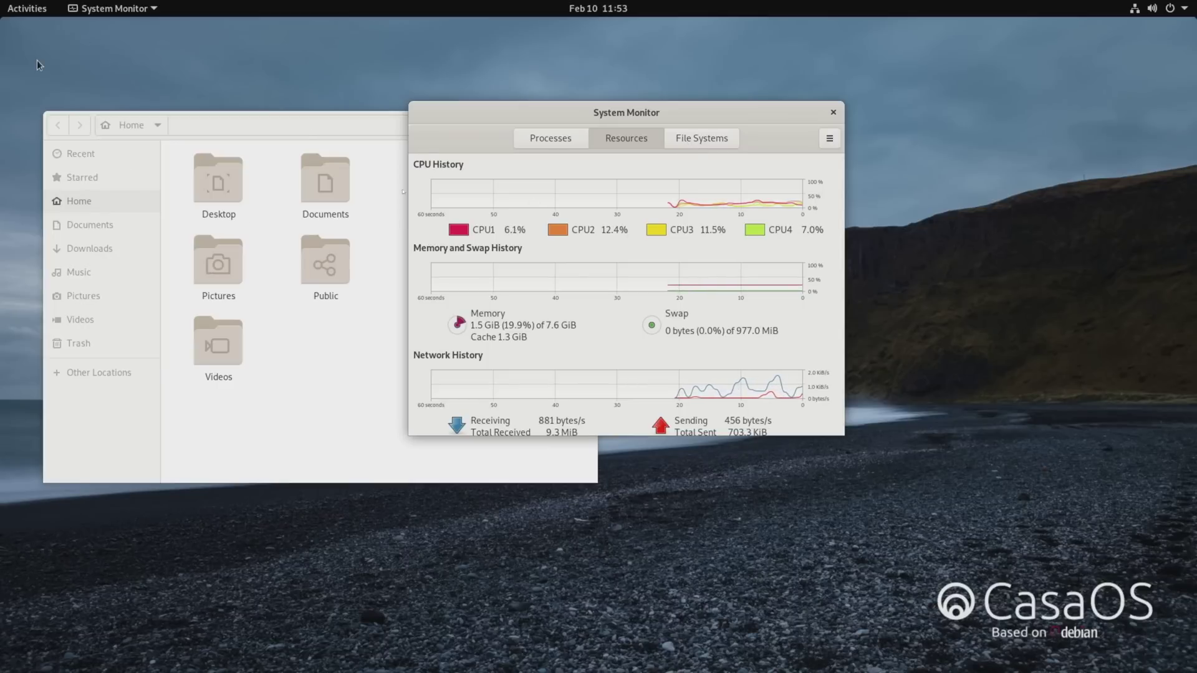
Step: Close the Disks, Files and System Monitor windows, leaving only the desktop
left_click(13, 7)
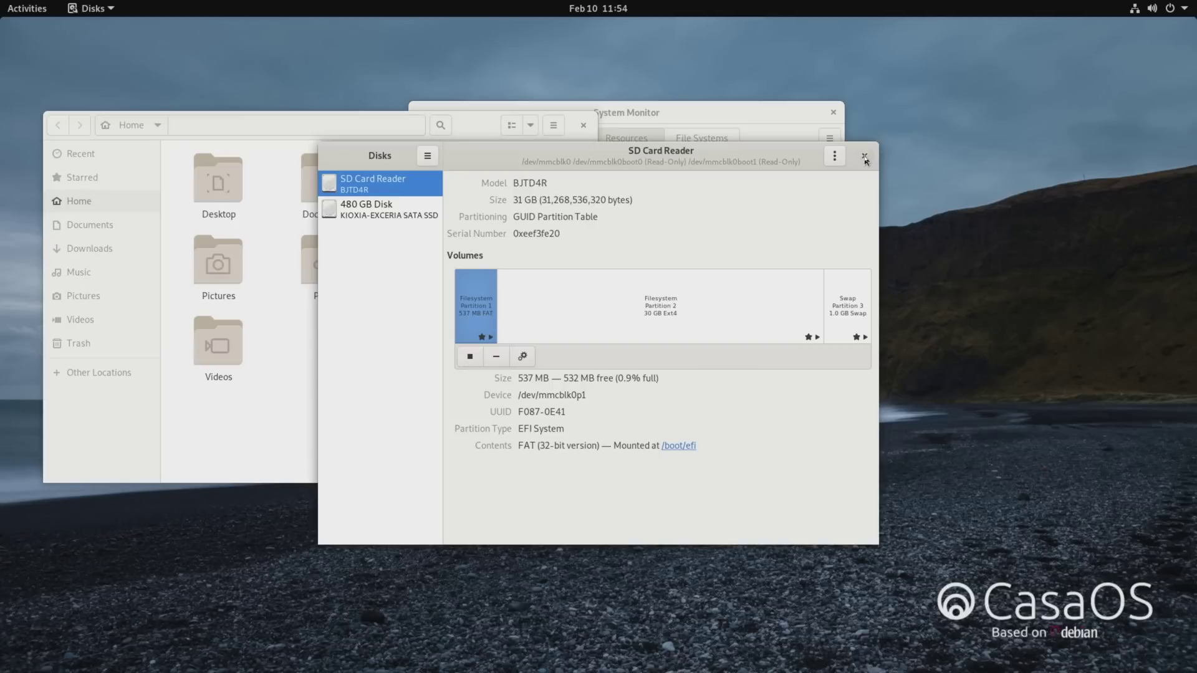
left_click(865, 157)
left_click(583, 125)
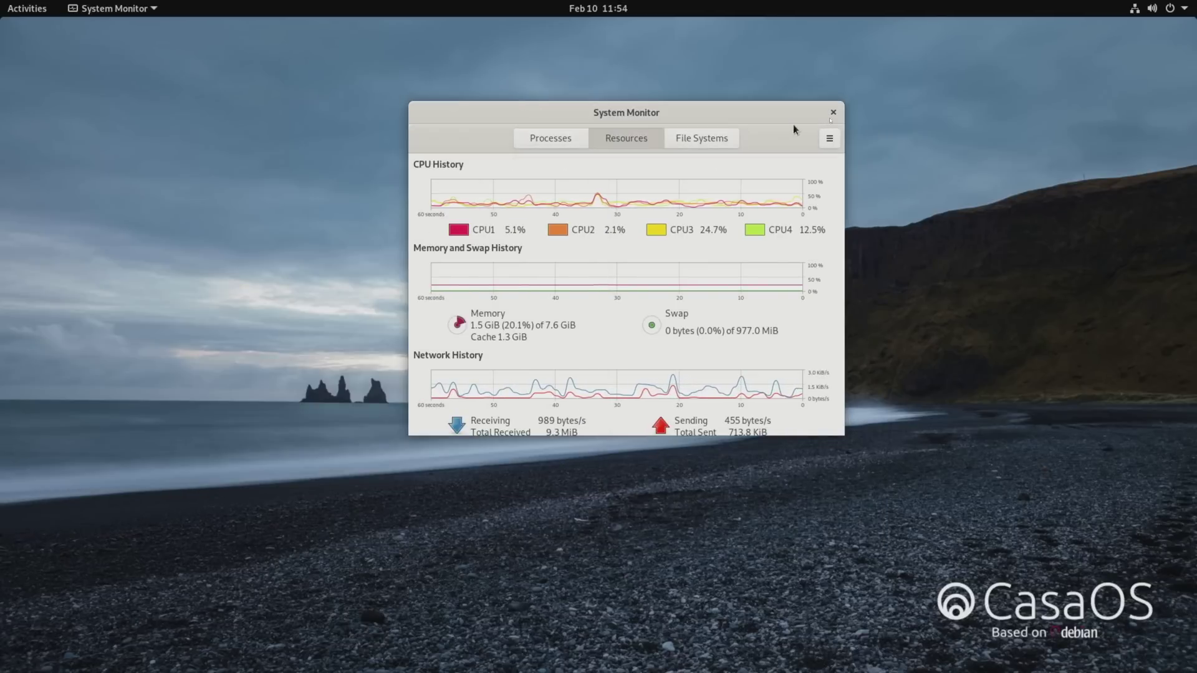
left_click(833, 113)
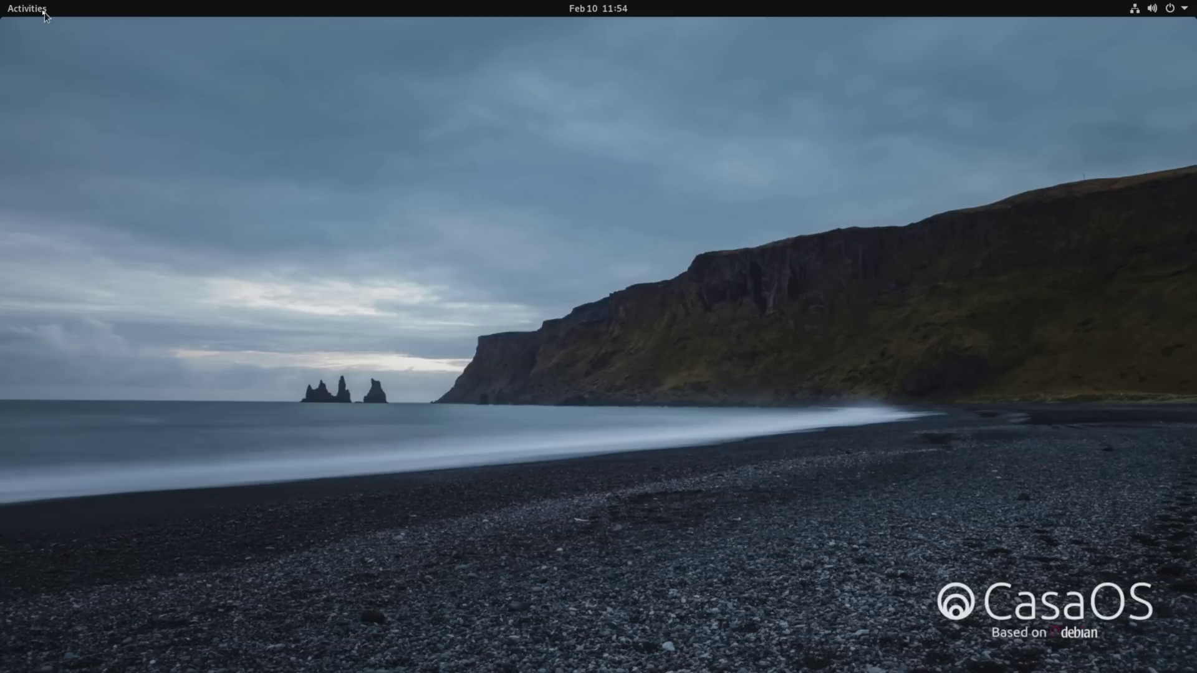
Step: Load the CasaOS web UI at 192.168.1.109 in a new browser tab
left_click(43, 12)
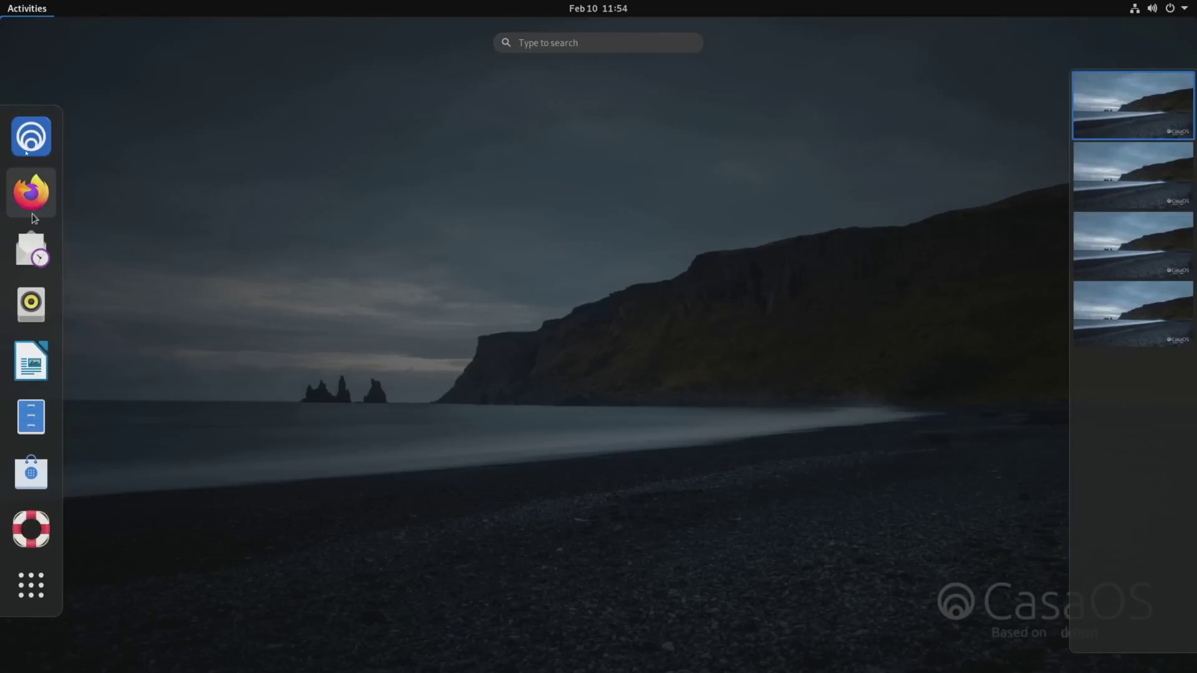
left_click(26, 140)
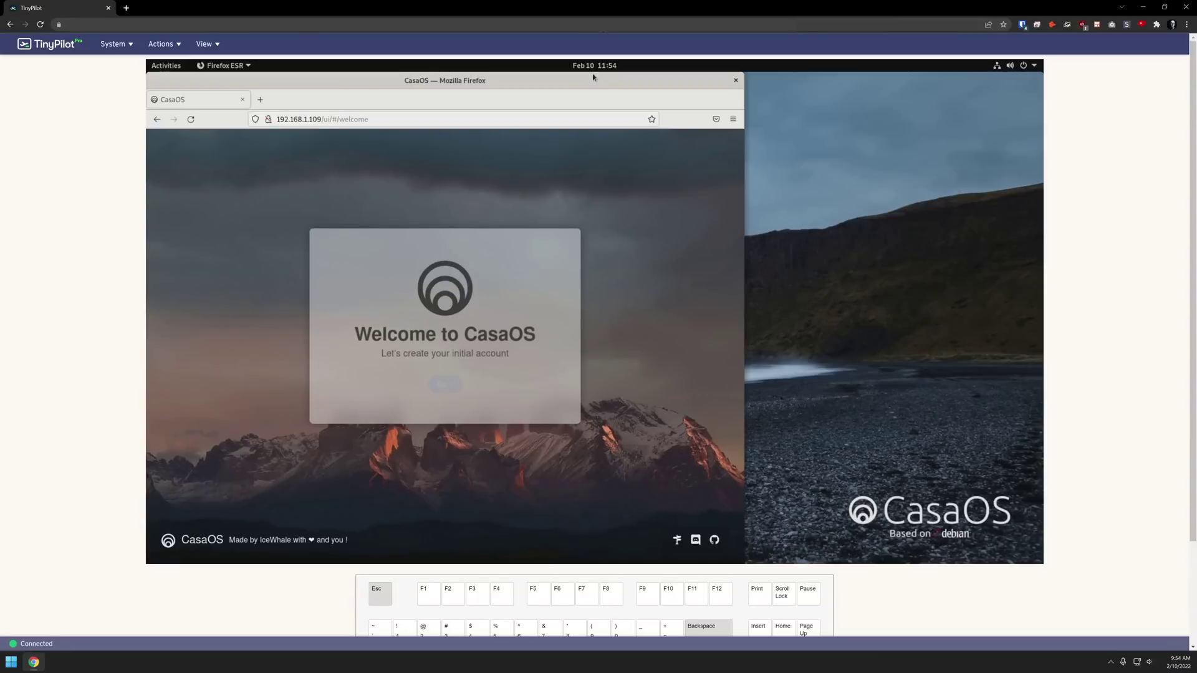
key("ctrl+l")
type("192.168.1.1")
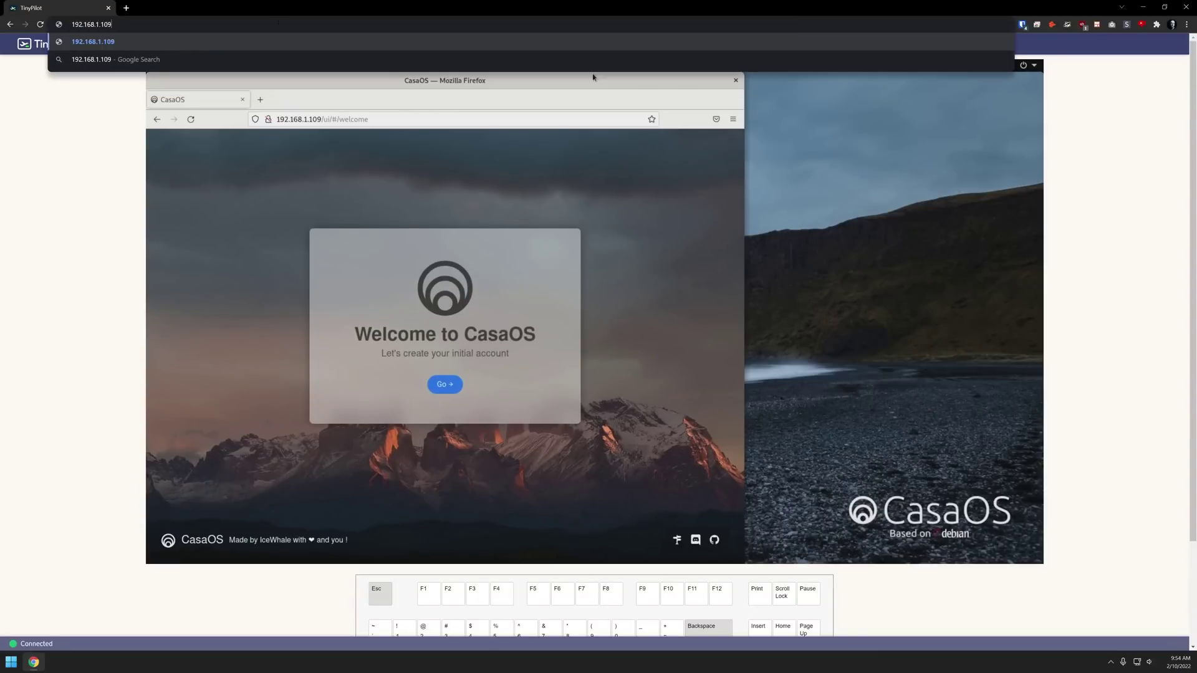
type("09")
key("alt+Return")
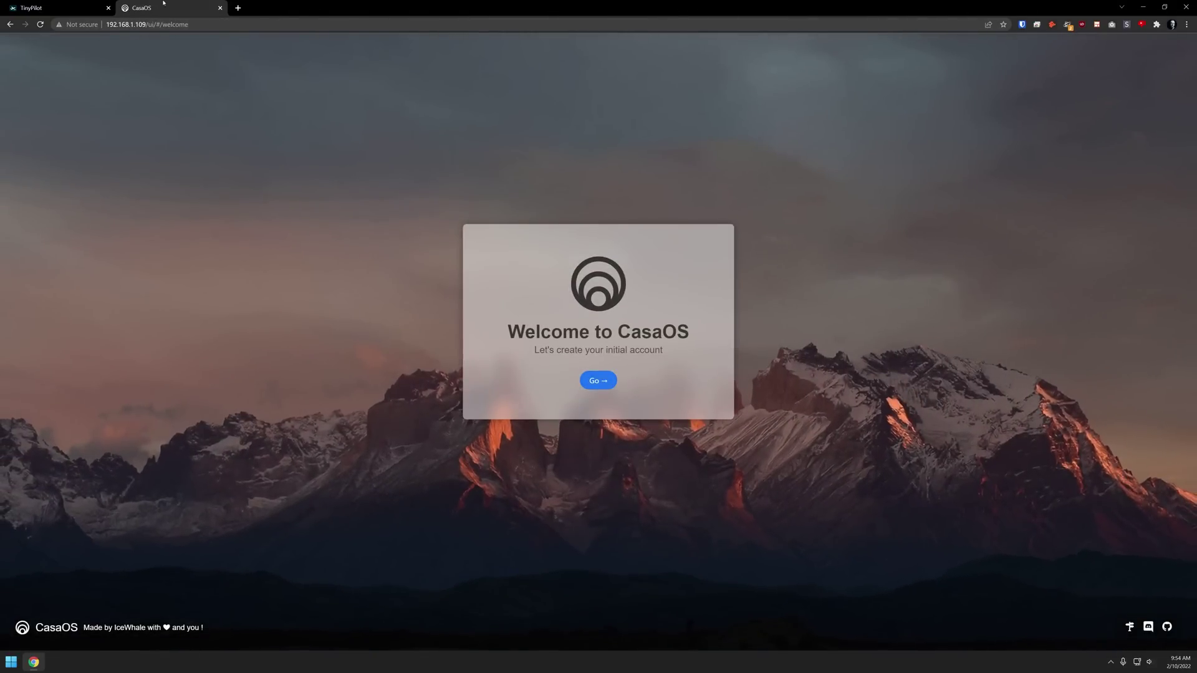
Step: Return to the CasaOS tab and click Go on the Welcome to CasaOS page
left_click(56, 7)
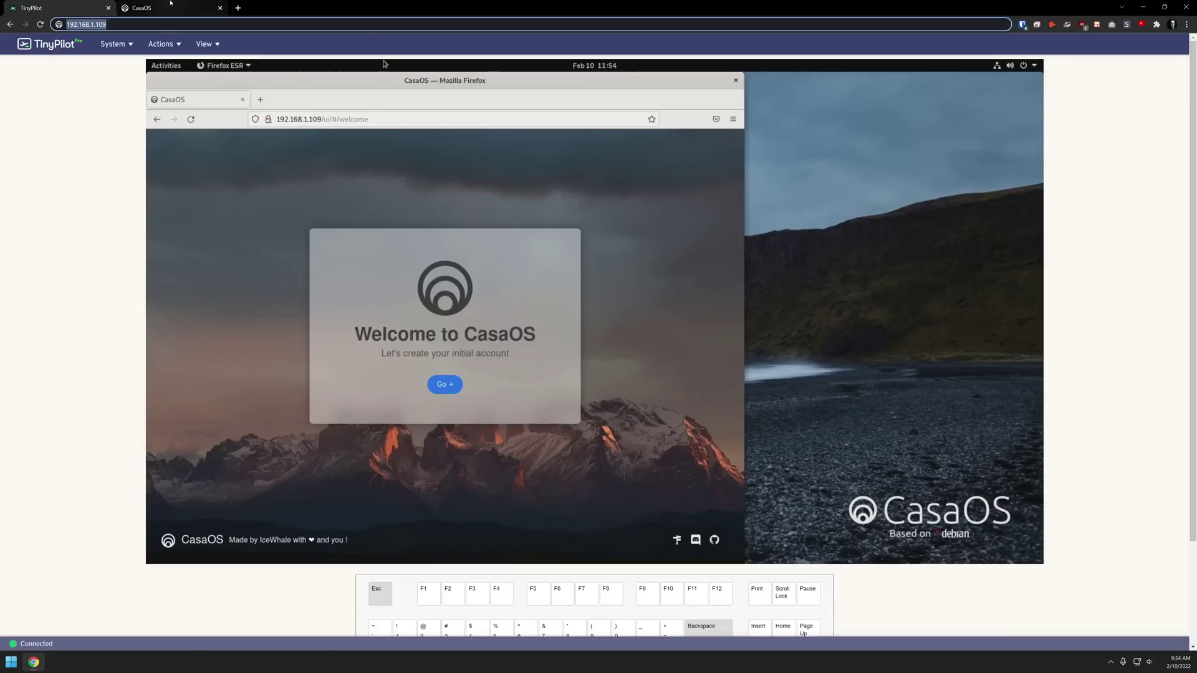
left_click(207, 11)
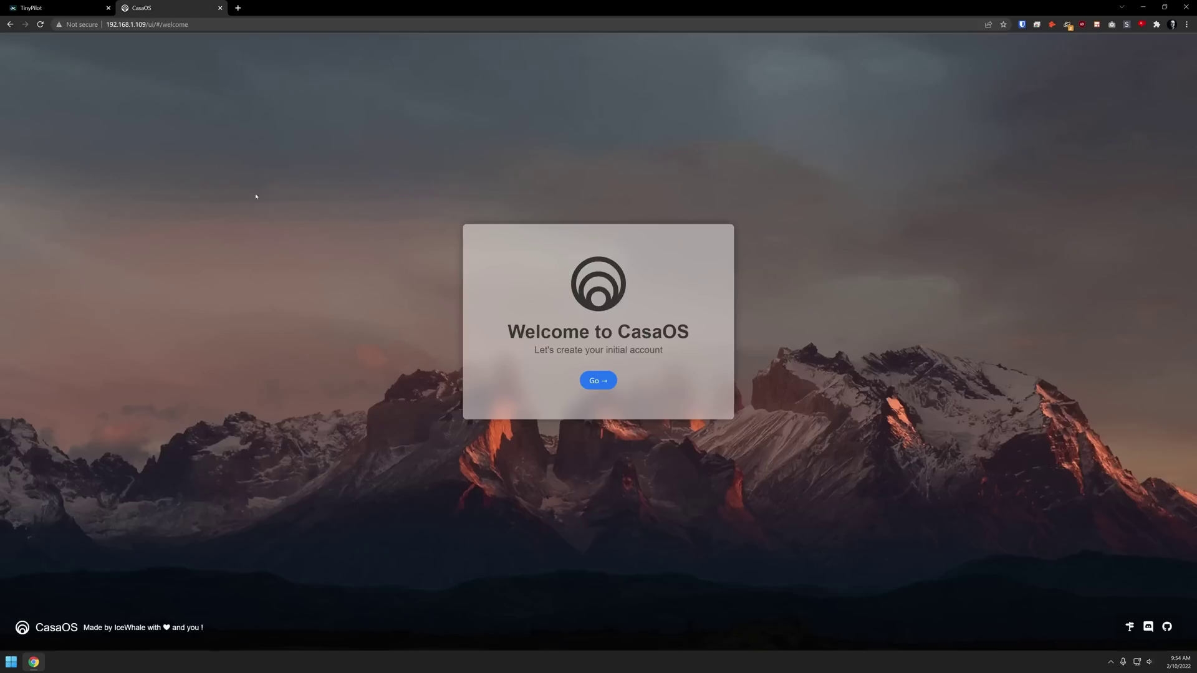
left_click(598, 380)
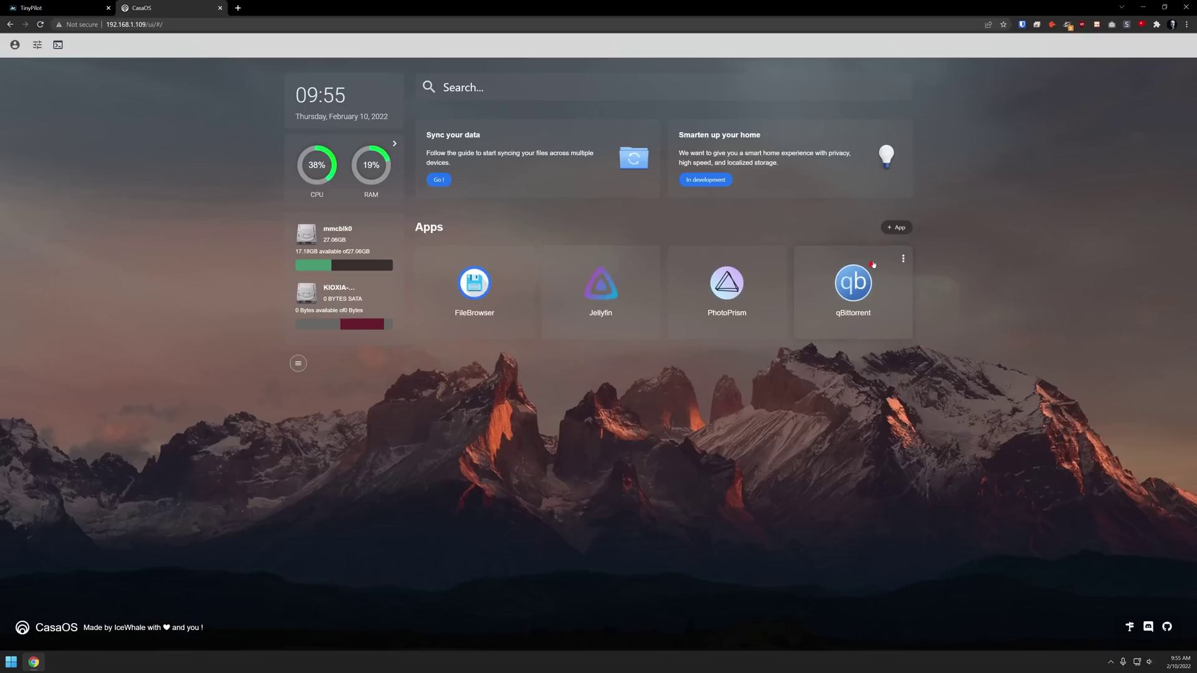
Step: Install the pending CasaOS update from Dashboard Setting, then bring up the Storage Manager
left_click(37, 45)
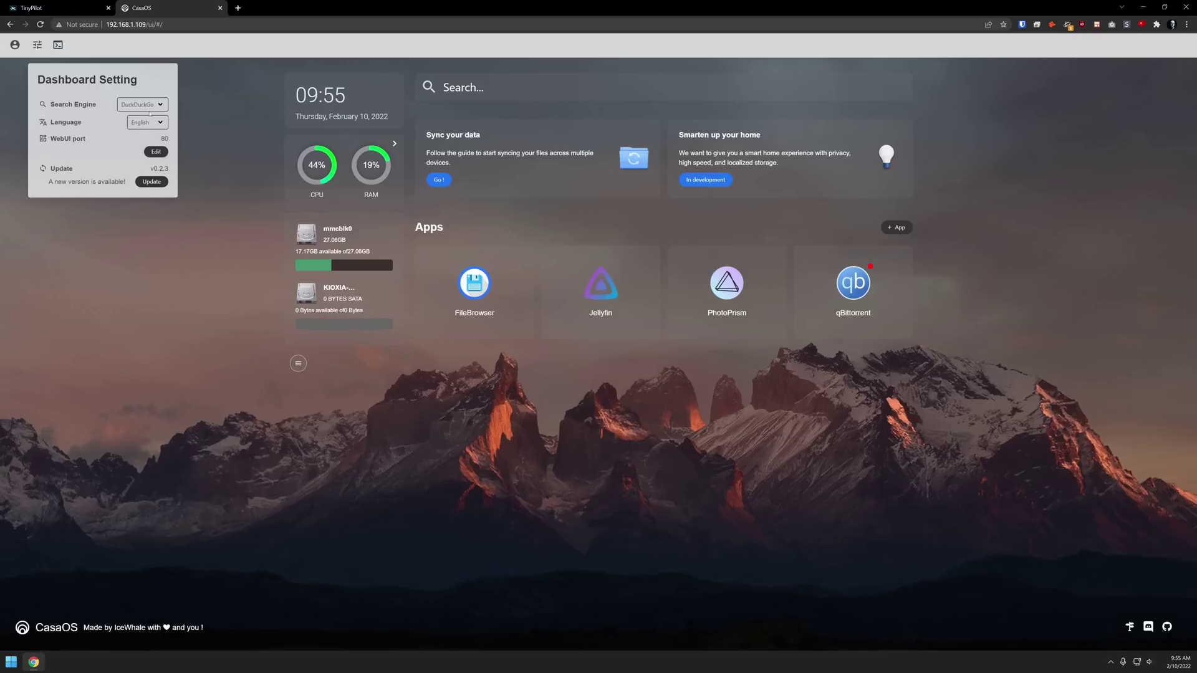
left_click(157, 186)
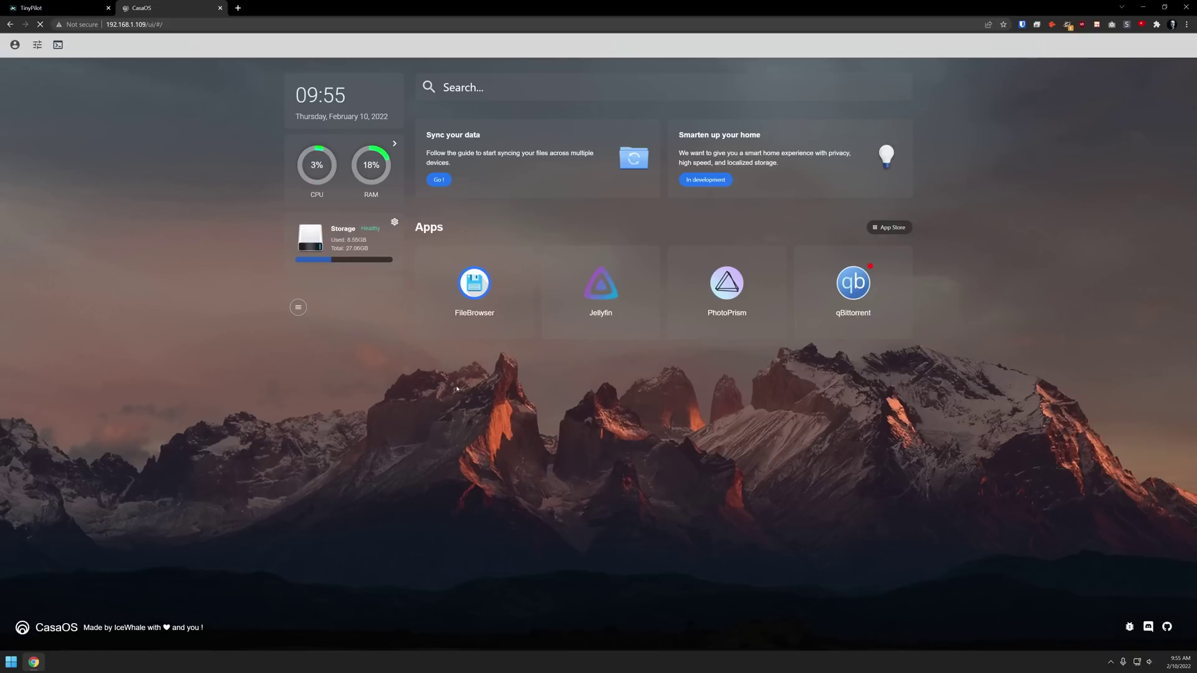
left_click(394, 223)
Step: Format the 447.13GB KIOXIA SSD (sda) into new storage Storage1, then recheck the Drive list
left_click(499, 325)
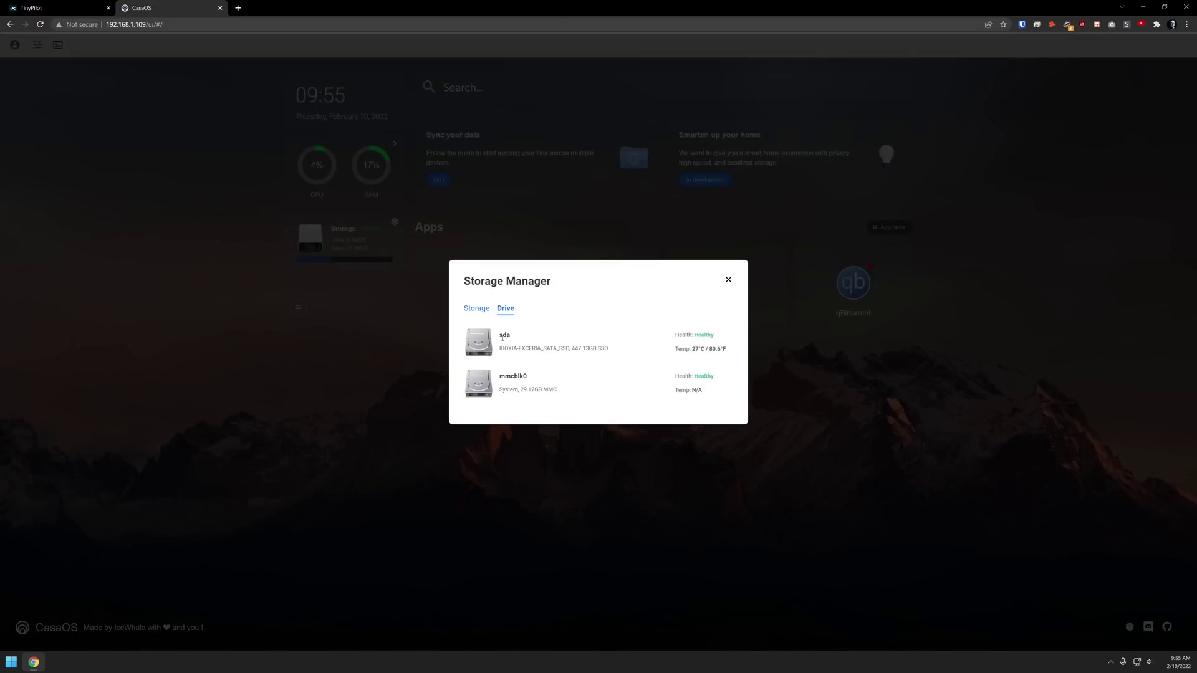
left_click(478, 308)
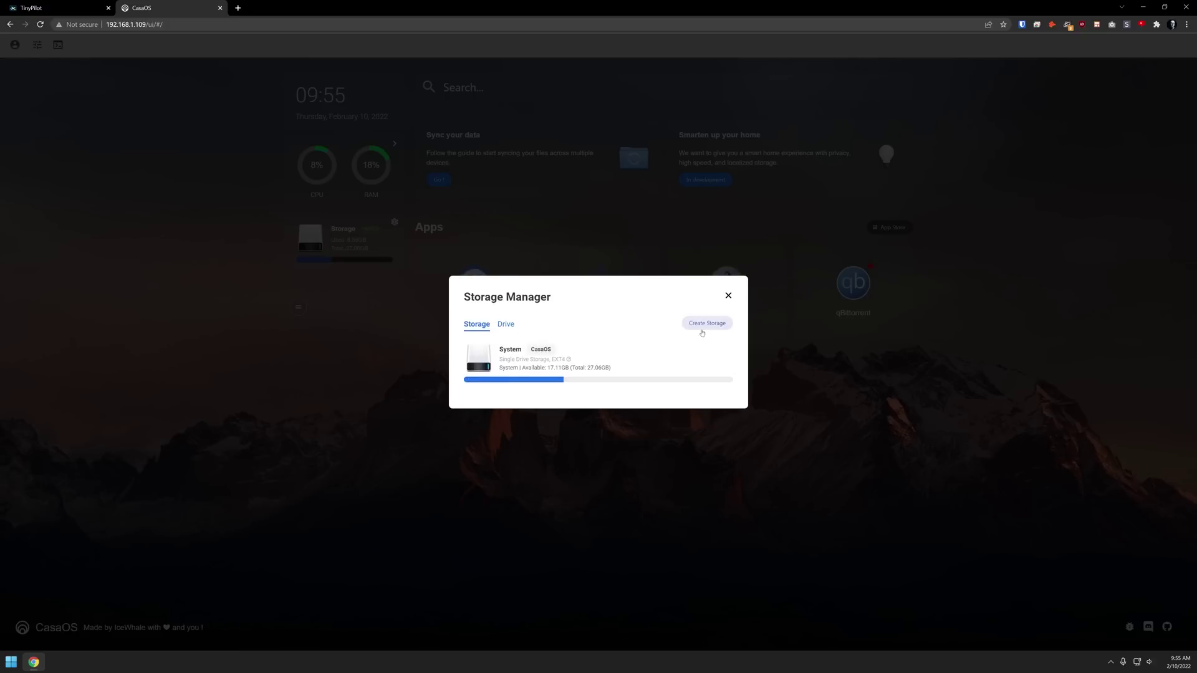
left_click(702, 328)
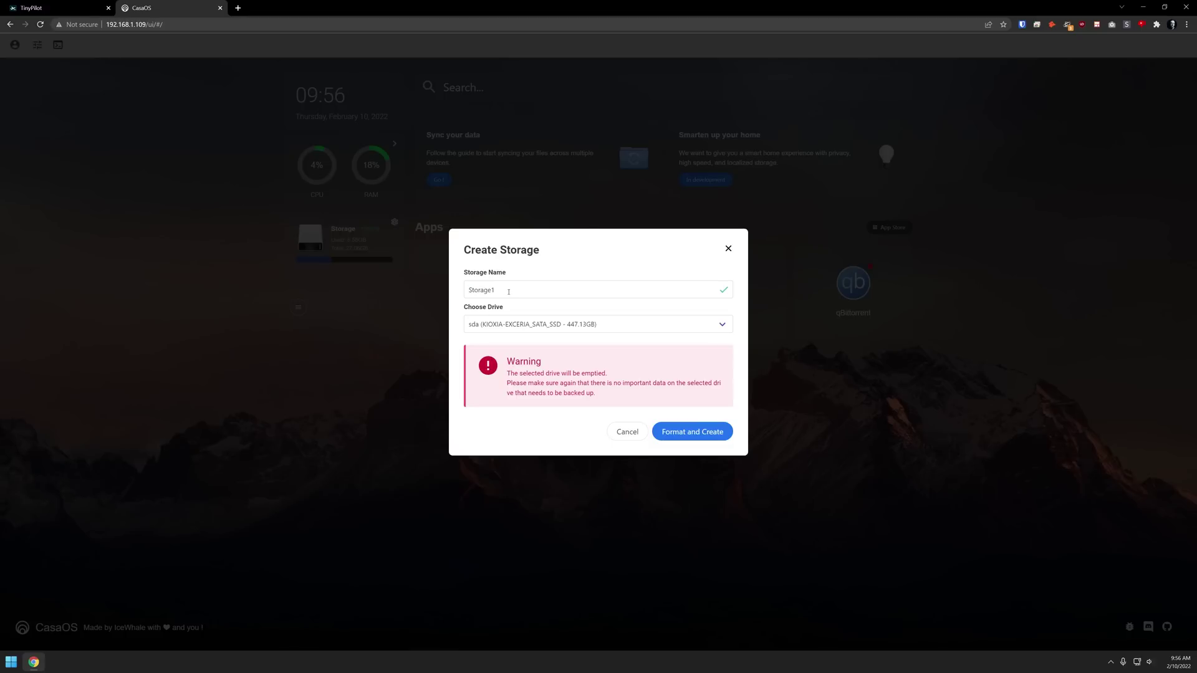
left_click(666, 433)
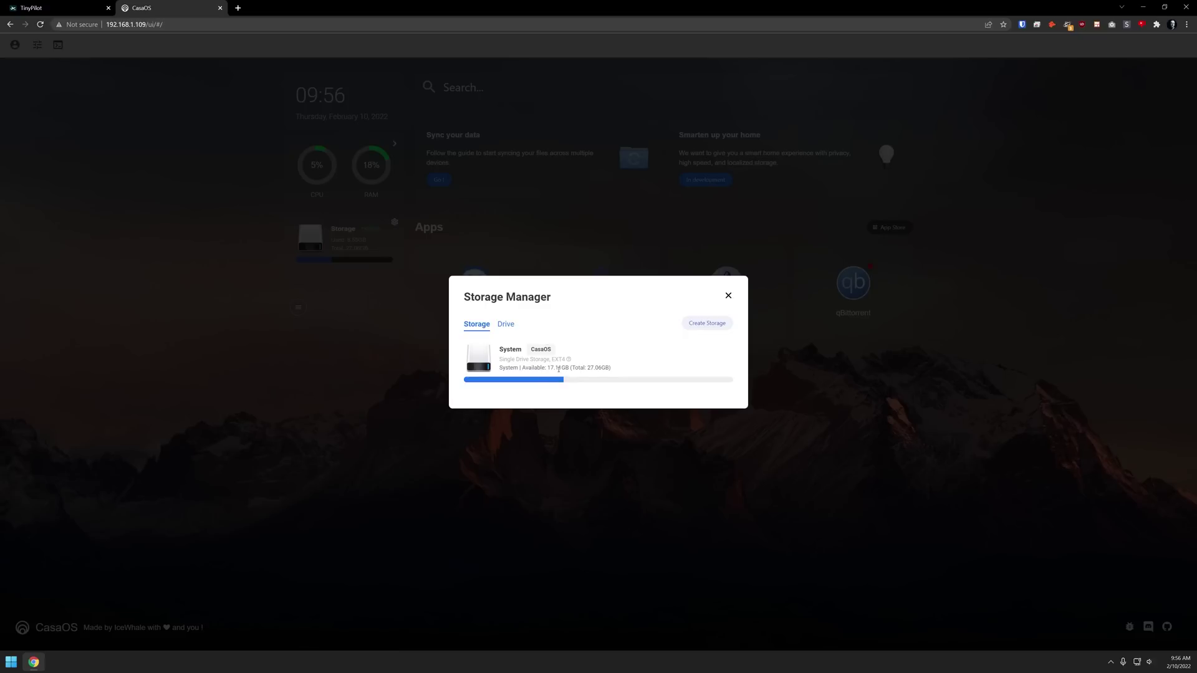
left_click(502, 324)
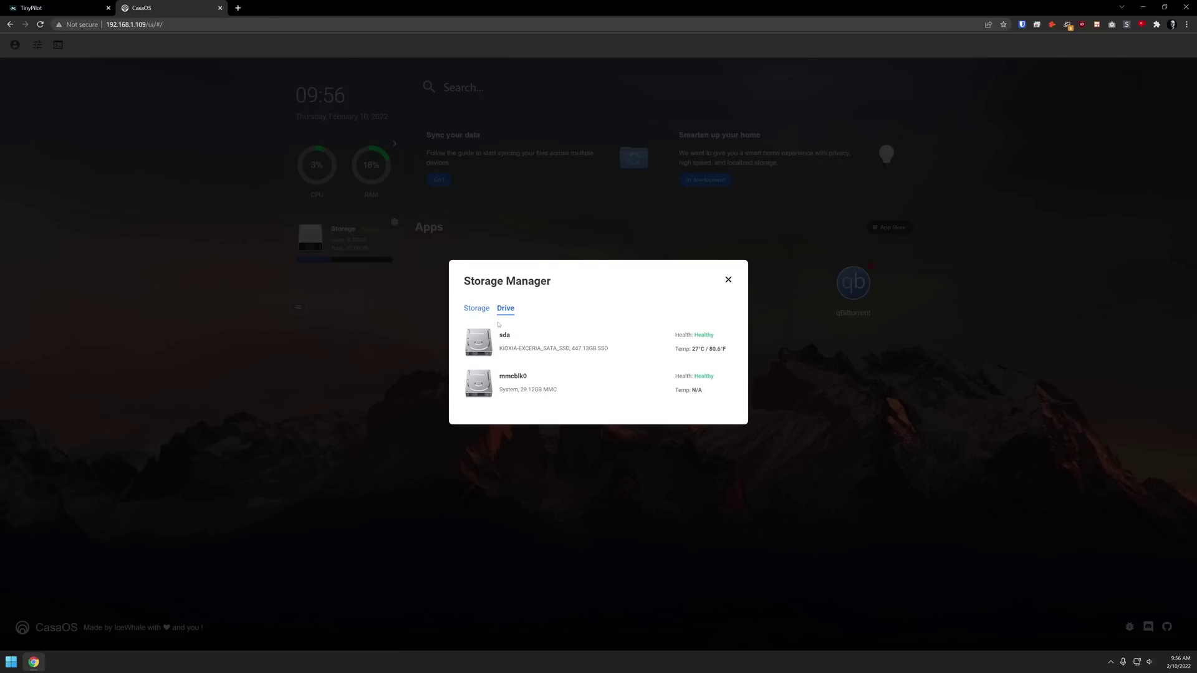